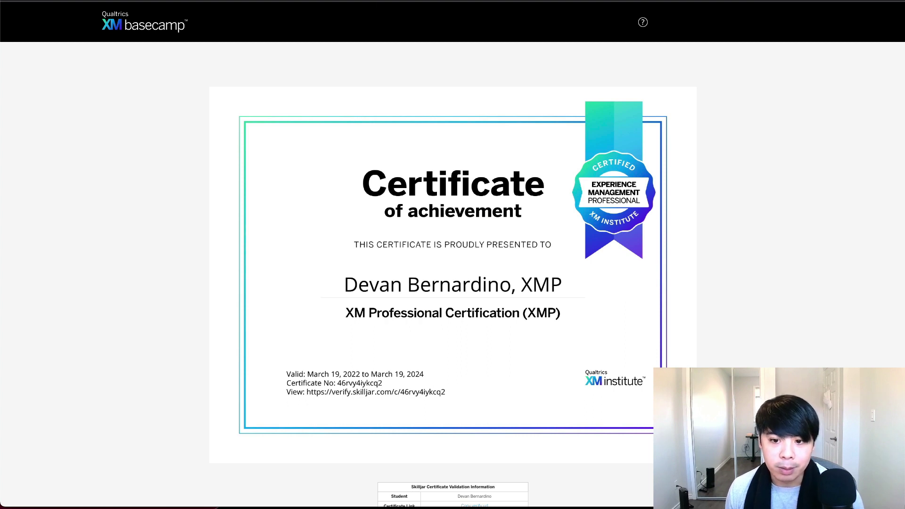
Review the Lucidchart Centennial Presentation diagram from Company XYZ through Qualtrics to Dashboards.
{"action": "key", "text": "ctrl+Tab"}
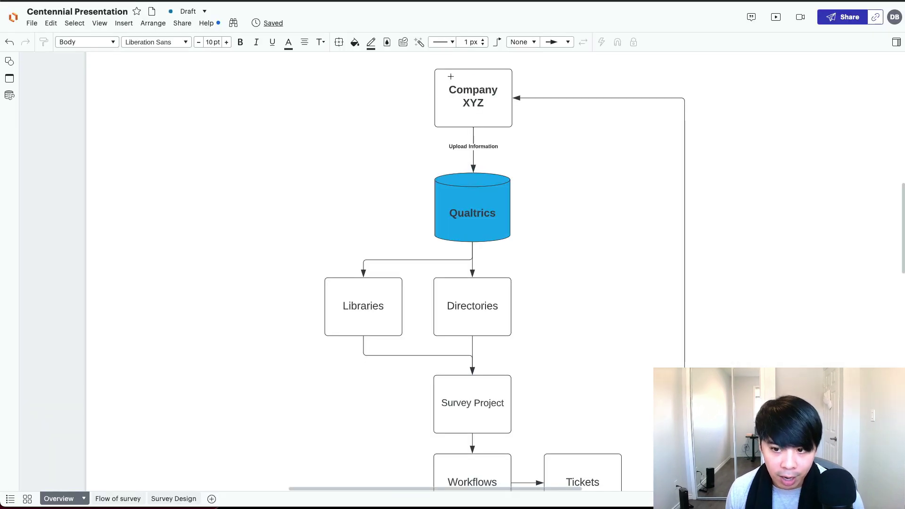
{"action": "scroll", "coordinate": [664, 190], "scroll_direction": "down", "scroll_amount": 3}
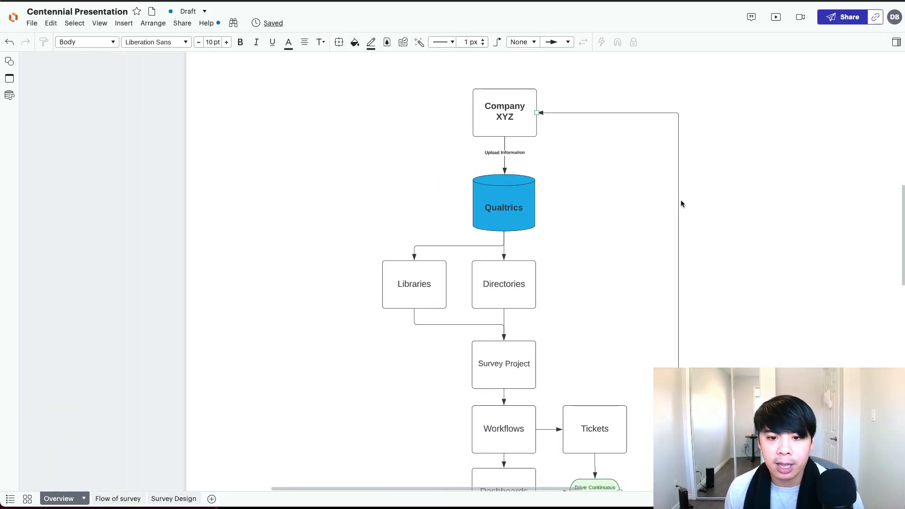
{"action": "scroll", "coordinate": [683, 205], "scroll_direction": "down", "scroll_amount": 1}
{"action": "scroll", "coordinate": [683, 204], "scroll_direction": "down", "scroll_amount": 1}
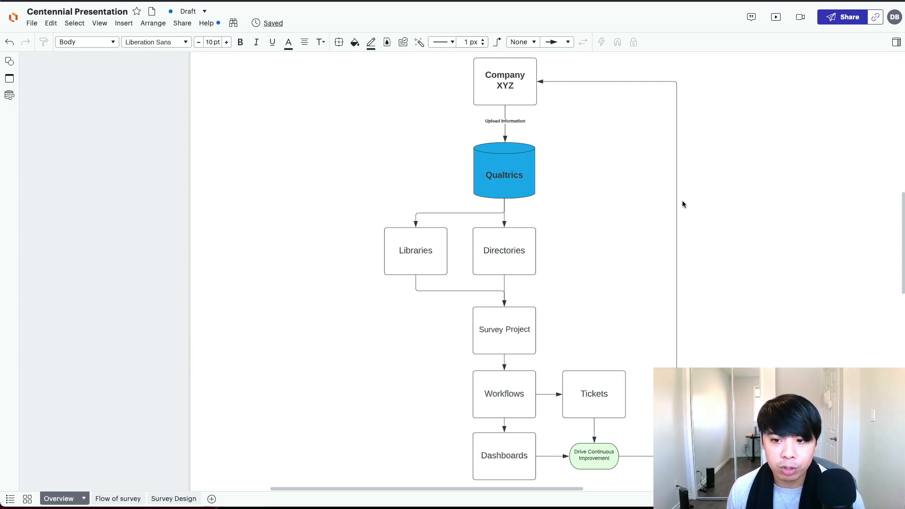
{"action": "scroll", "coordinate": [682, 200], "scroll_direction": "right", "scroll_amount": 5}
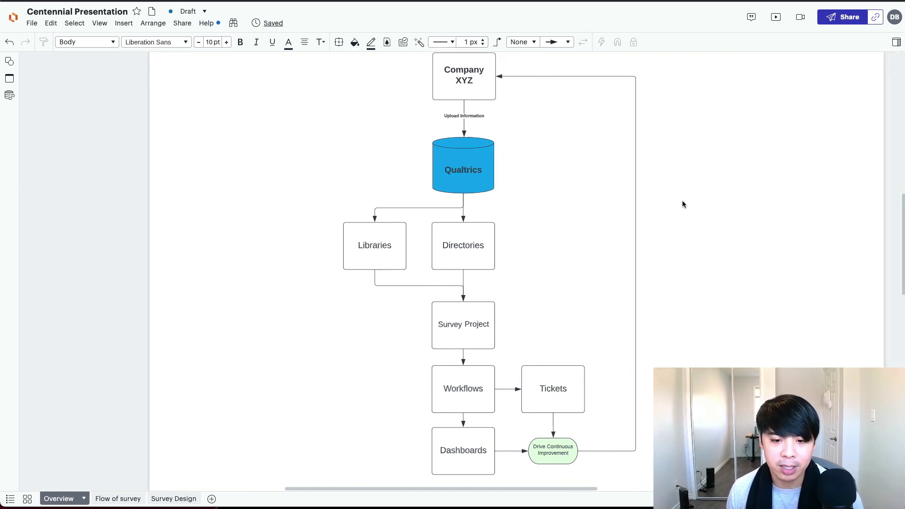
{"action": "scroll", "coordinate": [683, 201], "scroll_direction": "up", "scroll_amount": 1}
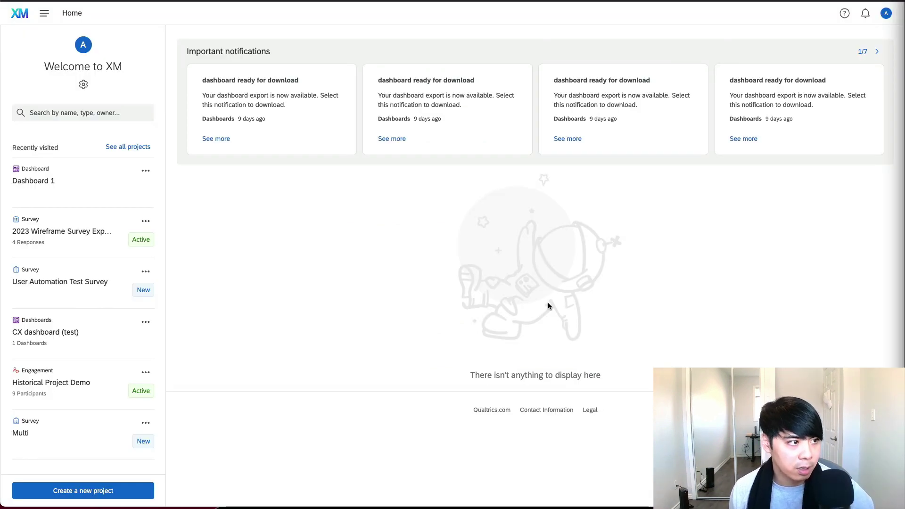
Open the Contacts Directory from Directories to show the Default Directory's Segments & lists.
{"action": "left_click", "coordinate": [44, 15]}
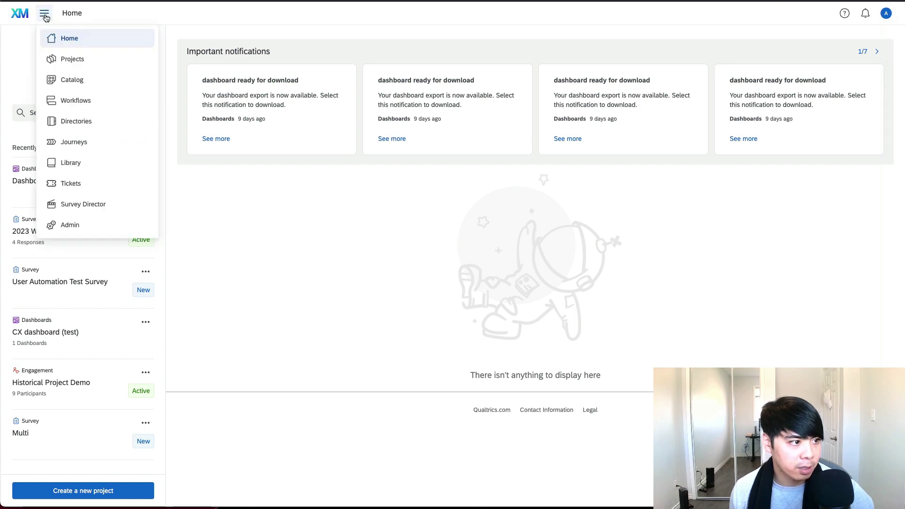
{"action": "left_click", "coordinate": [92, 123]}
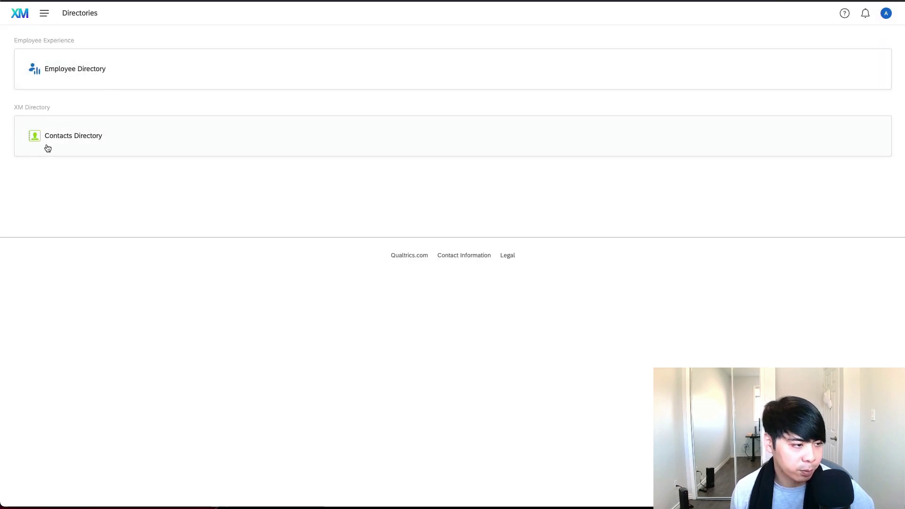
{"action": "left_click", "coordinate": [146, 146]}
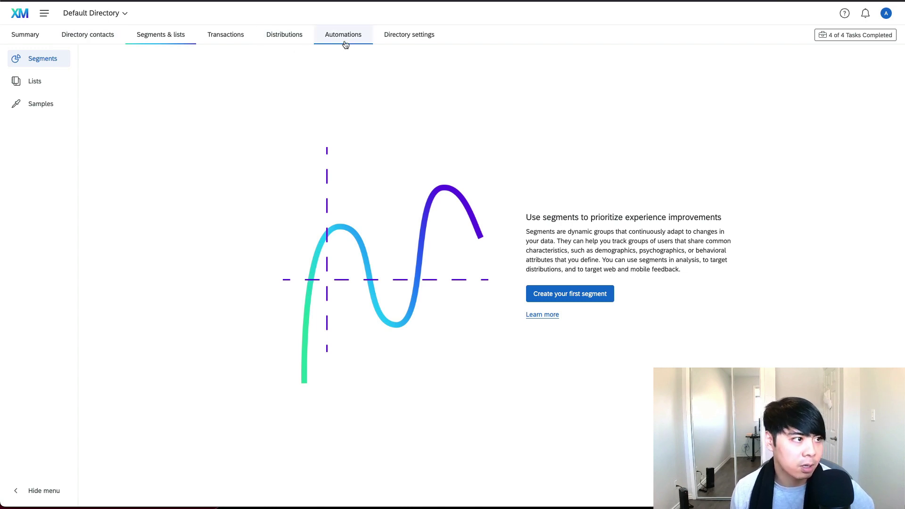
Browse the Survey Library's 49 items across Uncategorized, 2023 Wireframe and Reference Surveys folders.
{"action": "left_click", "coordinate": [49, 14]}
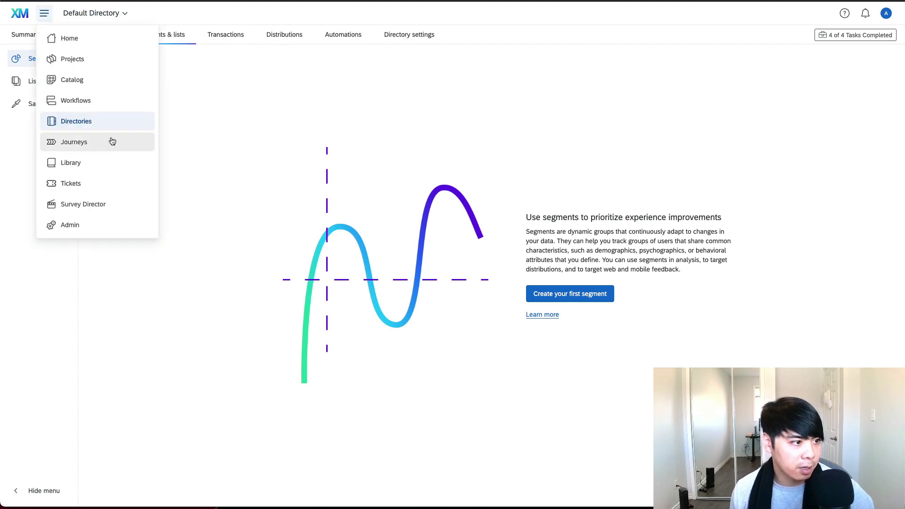
{"action": "left_click", "coordinate": [105, 161]}
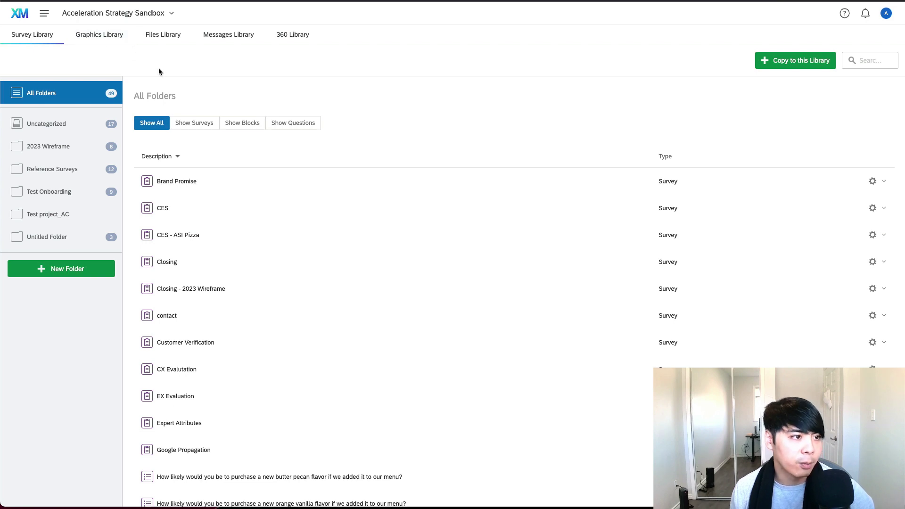
{"action": "scroll", "coordinate": [159, 71], "scroll_direction": "down", "scroll_amount": 1}
{"action": "scroll", "coordinate": [219, 67], "scroll_direction": "up", "scroll_amount": 1}
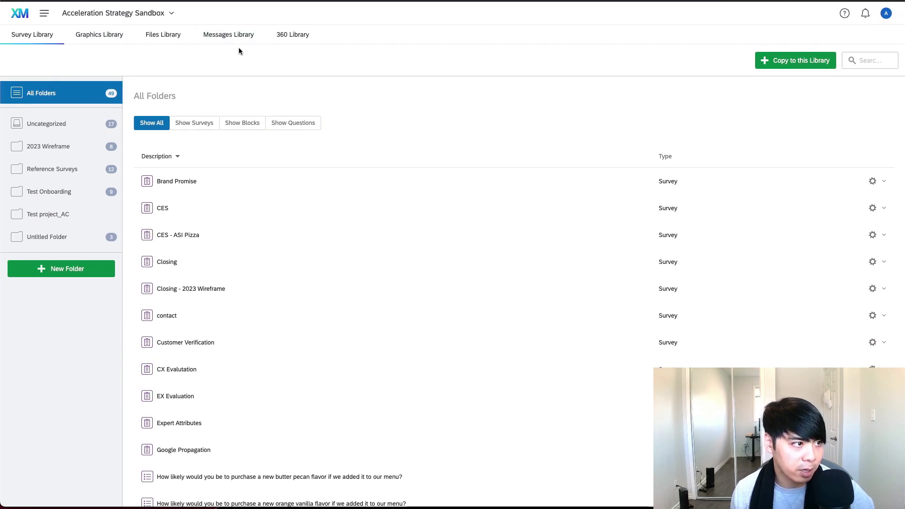
Open 2023 Wireframe Survey Export from Recently visited and review its blocks, Survey Intro to Closing.
{"action": "left_click", "coordinate": [17, 16]}
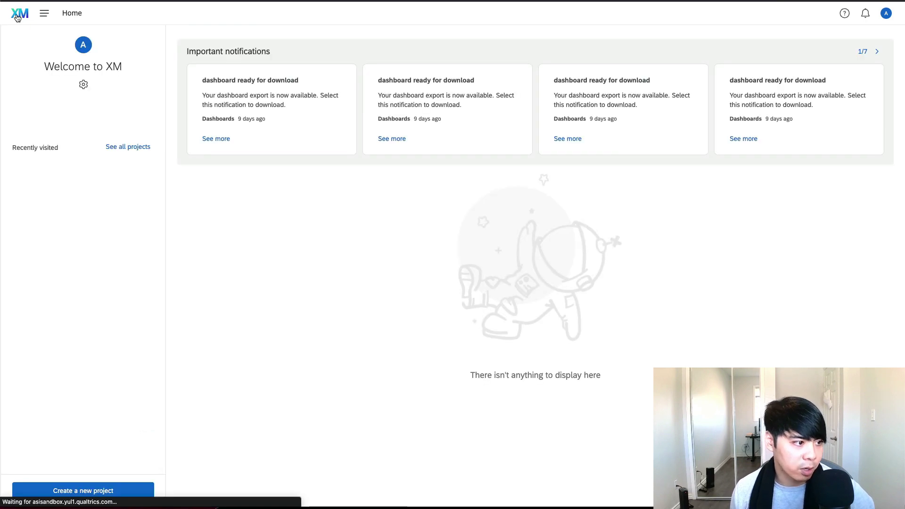
{"action": "left_click", "coordinate": [71, 239]}
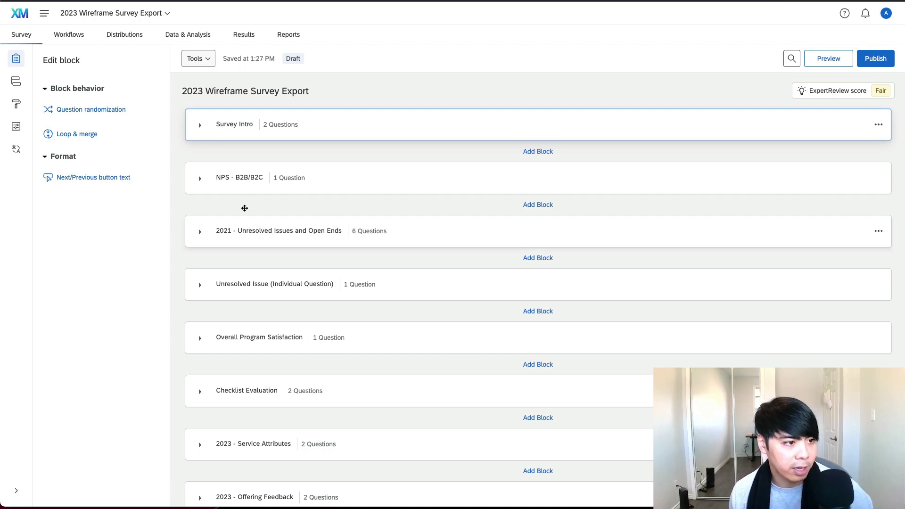
{"action": "scroll", "coordinate": [245, 190], "scroll_direction": "down", "scroll_amount": 2}
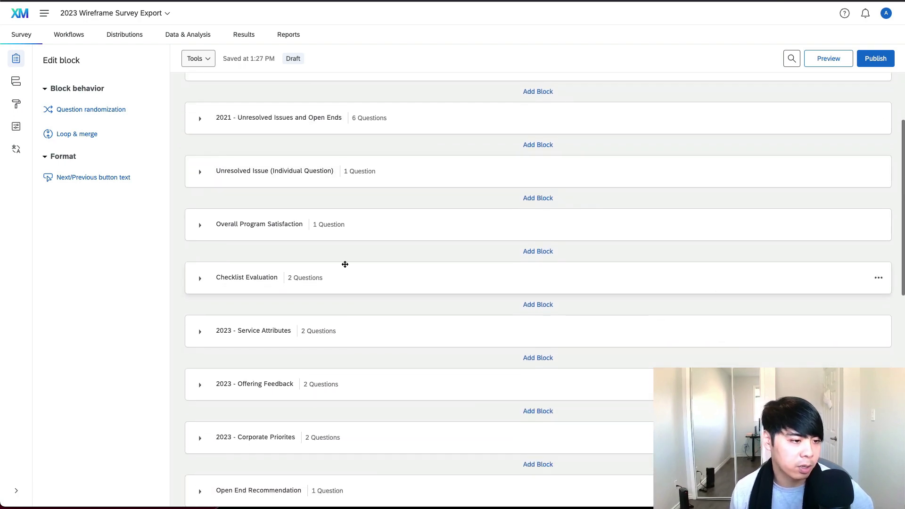
{"action": "scroll", "coordinate": [292, 243], "scroll_direction": "down", "scroll_amount": 5}
{"action": "scroll", "coordinate": [293, 243], "scroll_direction": "up", "scroll_amount": 7}
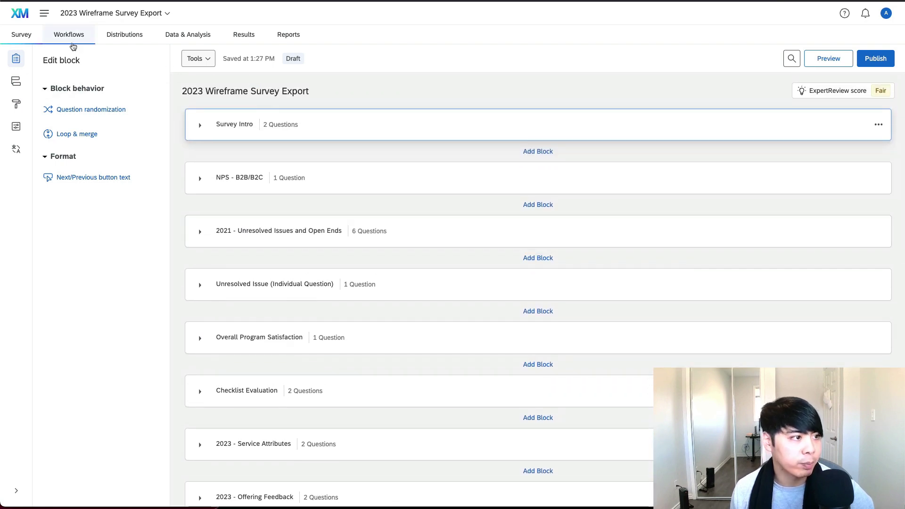
Inspect the Tickets task in the Non-Anonymous Relationship Ticket workflow, then cancel without changes.
{"action": "left_click", "coordinate": [71, 36]}
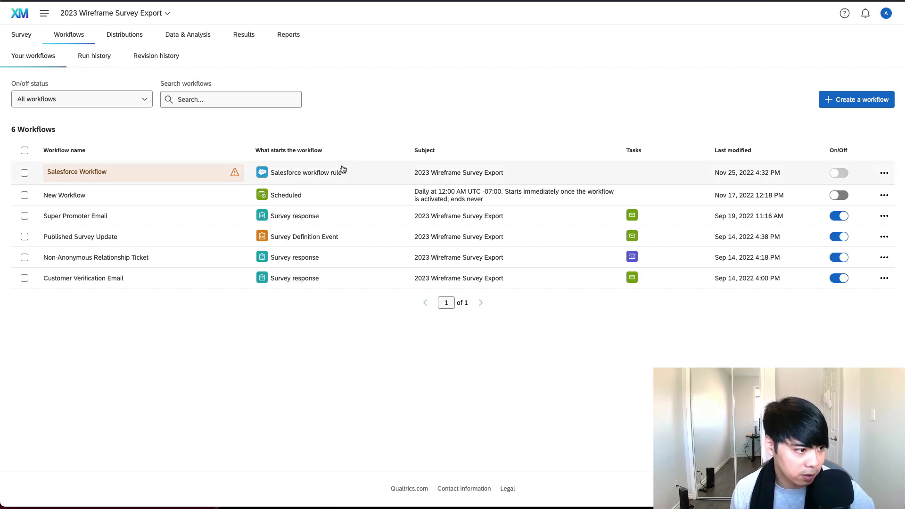
{"action": "left_click", "coordinate": [165, 261]}
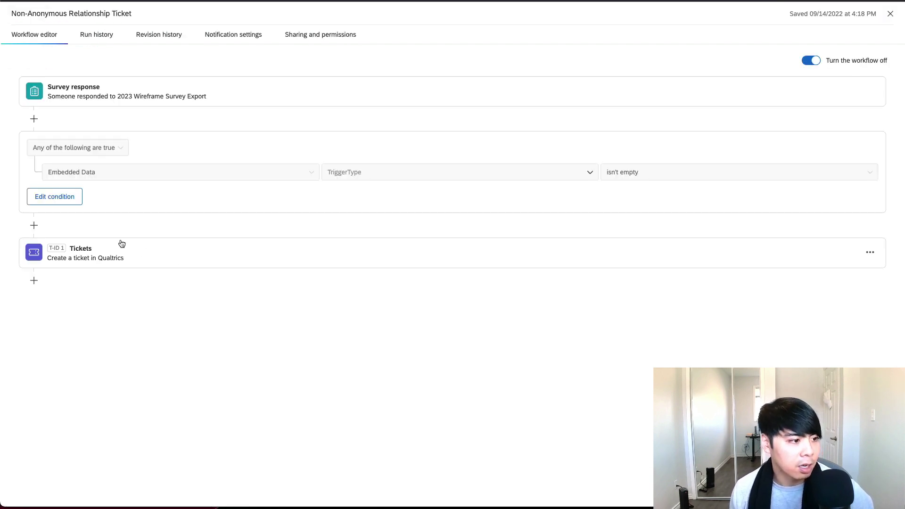
{"action": "left_click", "coordinate": [132, 257]}
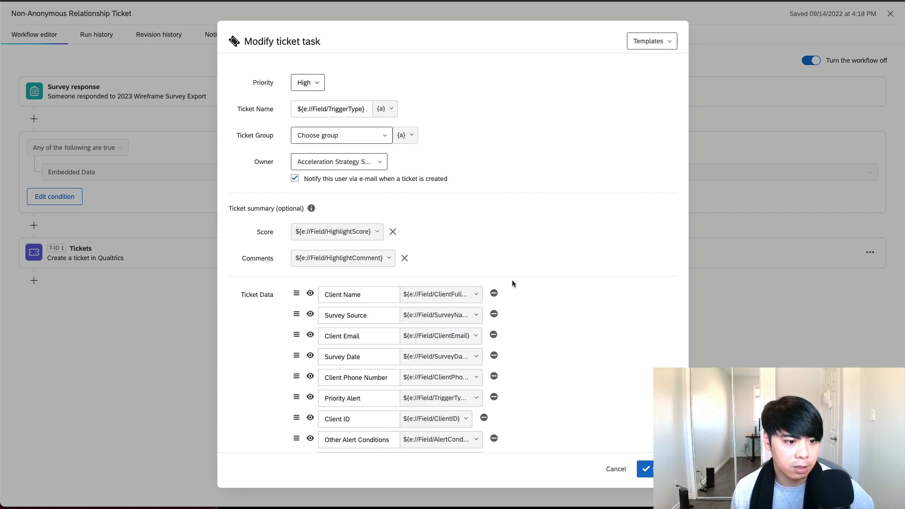
{"action": "scroll", "coordinate": [511, 283], "scroll_direction": "down", "scroll_amount": 20}
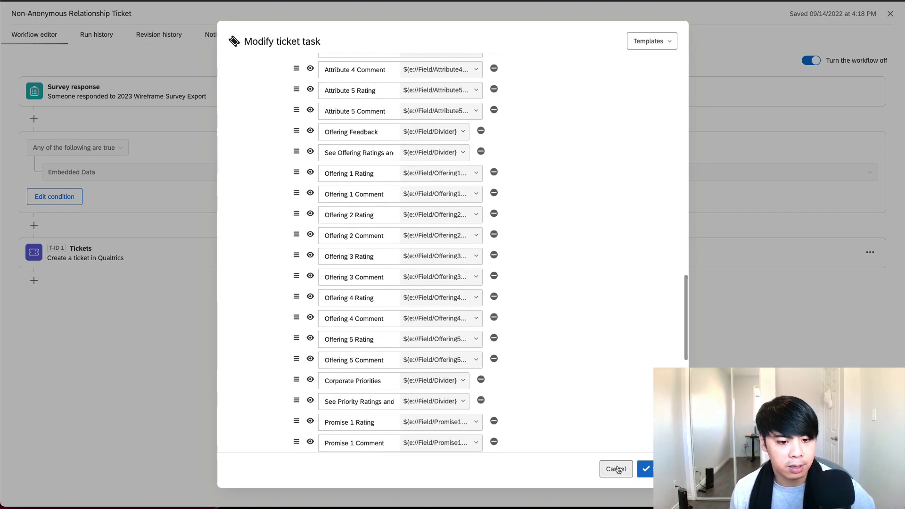
{"action": "left_click", "coordinate": [617, 469]}
Close the workflow editor and view the 58 active tickets on the Follow-up page.
{"action": "left_click", "coordinate": [890, 14]}
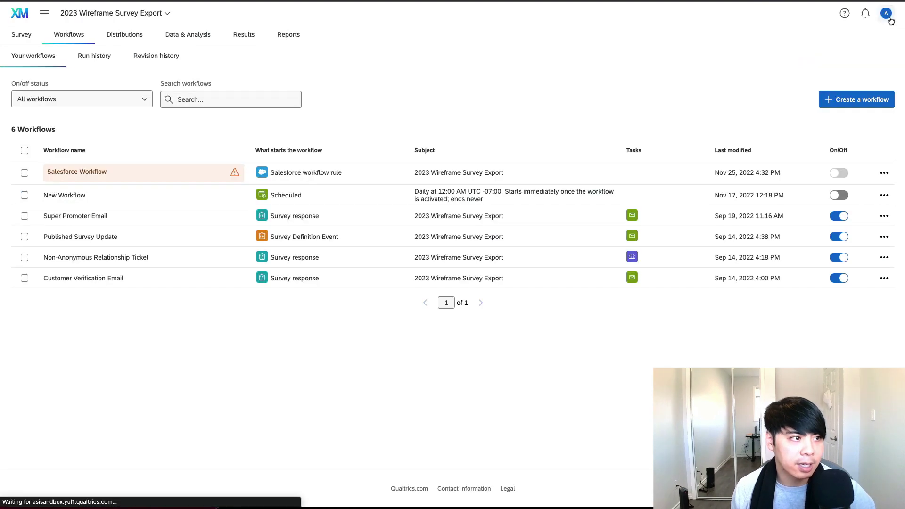
{"action": "left_click", "coordinate": [44, 12]}
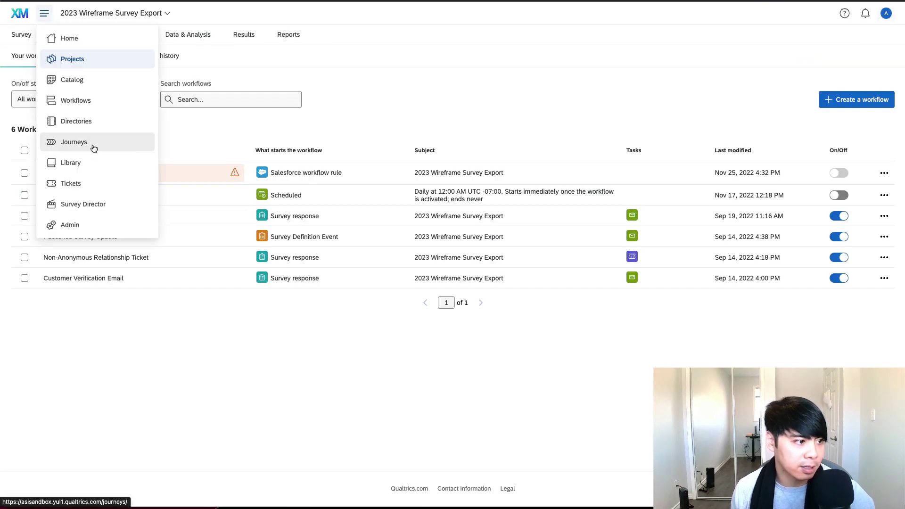
{"action": "left_click", "coordinate": [85, 185]}
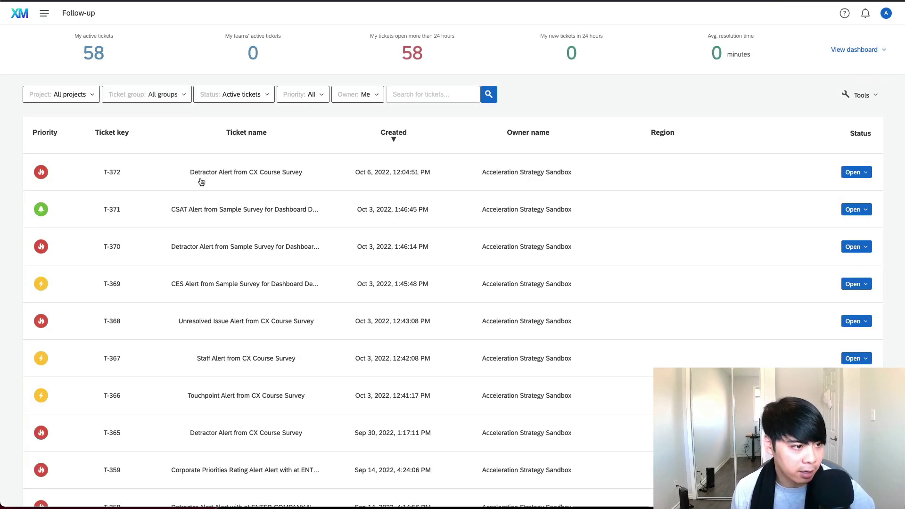
{"action": "left_click", "coordinate": [18, 15]}
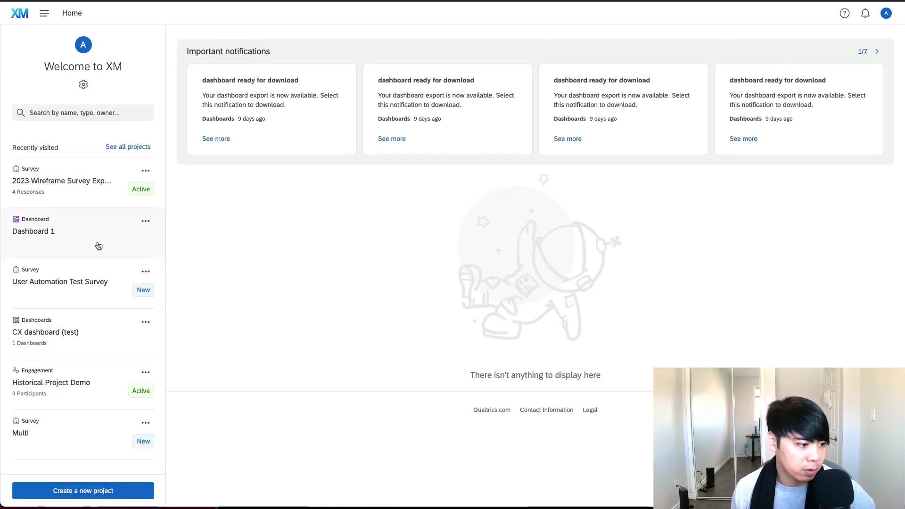
Start a new project to see the Survey, Engagement and Dashboards project types.
{"action": "left_click", "coordinate": [96, 493]}
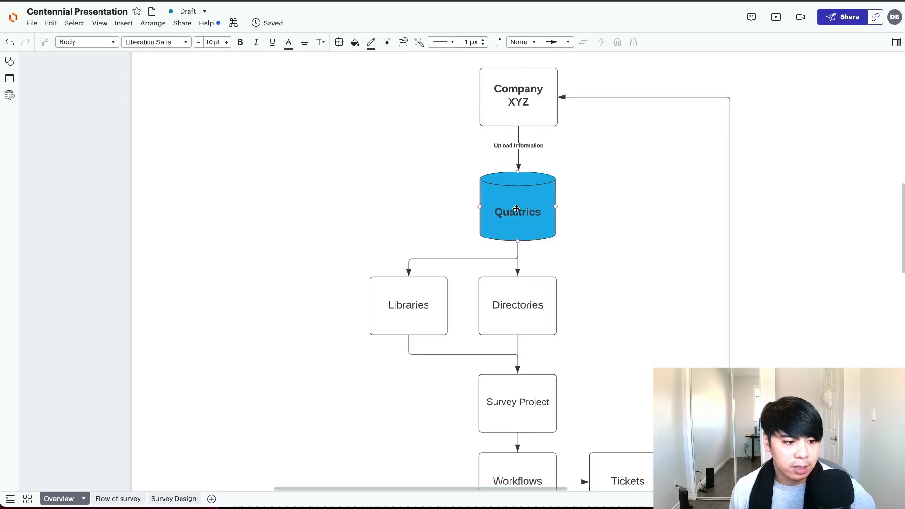
Trace the Lucidchart diagram from Company XYZ through Directories to Workflows, Tickets and Dashboards.
{"action": "scroll", "coordinate": [516, 208], "scroll_direction": "down", "scroll_amount": 3}
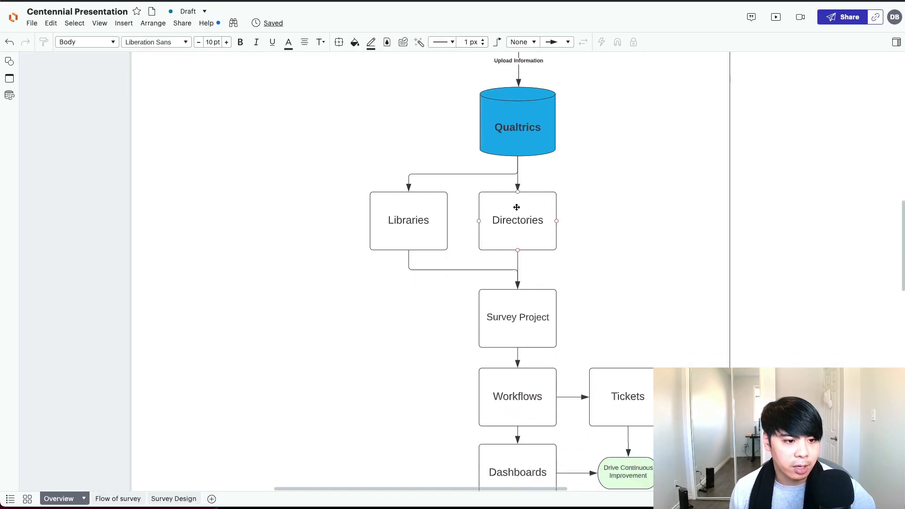
{"action": "scroll", "coordinate": [511, 305], "scroll_direction": "down", "scroll_amount": 2}
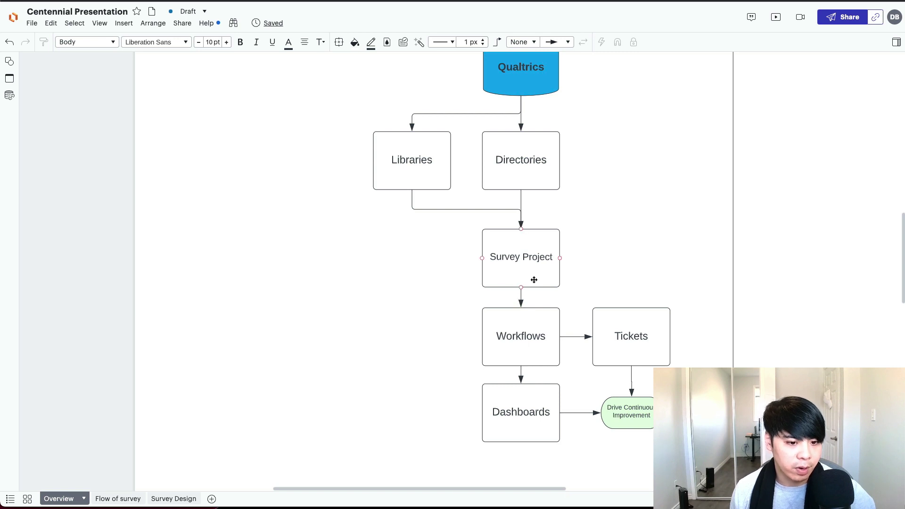
{"action": "scroll", "coordinate": [528, 296], "scroll_direction": "down", "scroll_amount": 2}
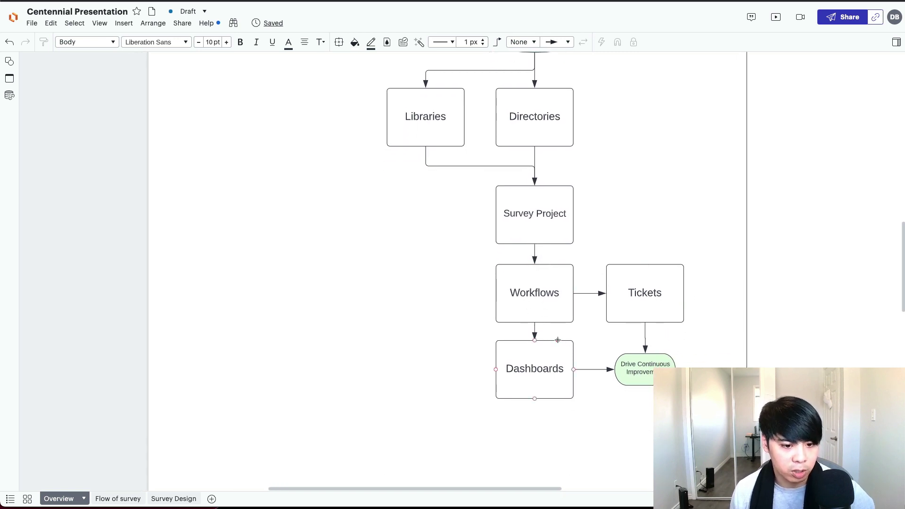
{"action": "scroll", "coordinate": [581, 334], "scroll_direction": "right", "scroll_amount": 2}
{"action": "scroll", "coordinate": [586, 315], "scroll_direction": "up", "scroll_amount": 3}
{"action": "scroll", "coordinate": [588, 310], "scroll_direction": "up", "scroll_amount": 1}
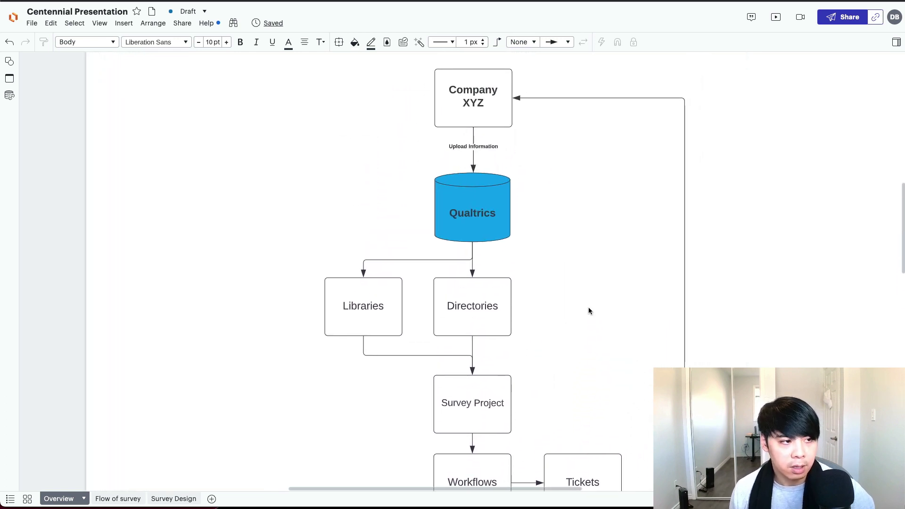